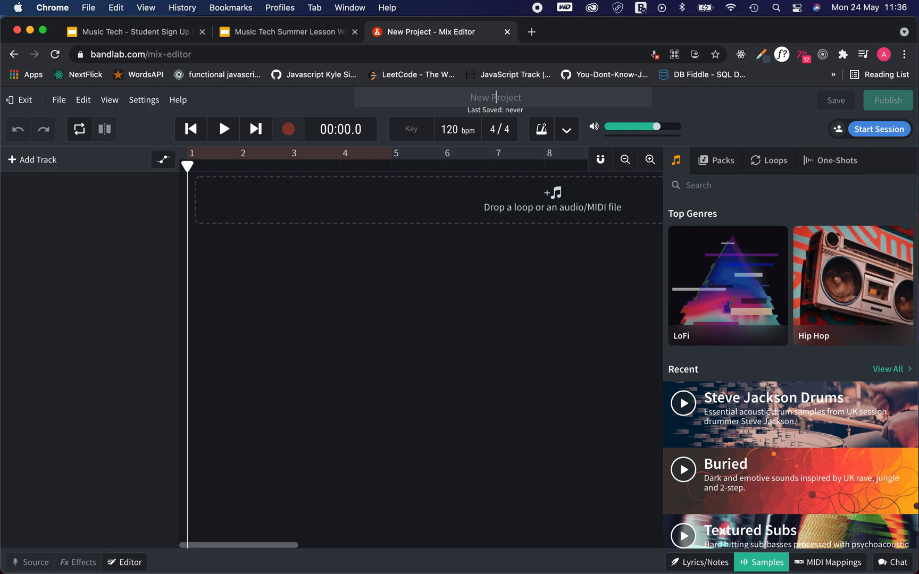
- Title the new project 'AOC - First lesson'
text(AOC - First lesson)
click(466, 273)
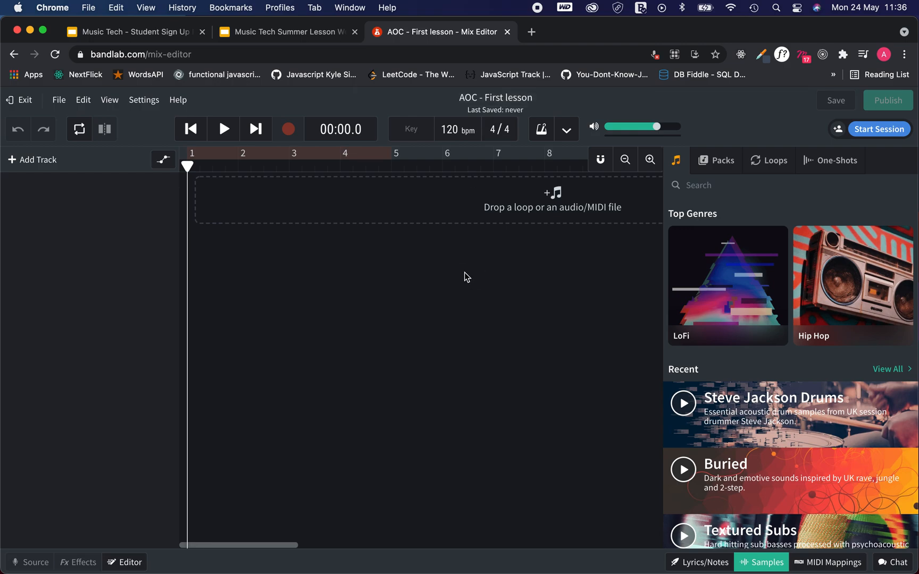
click(109, 101)
mouse_move(145, 147)
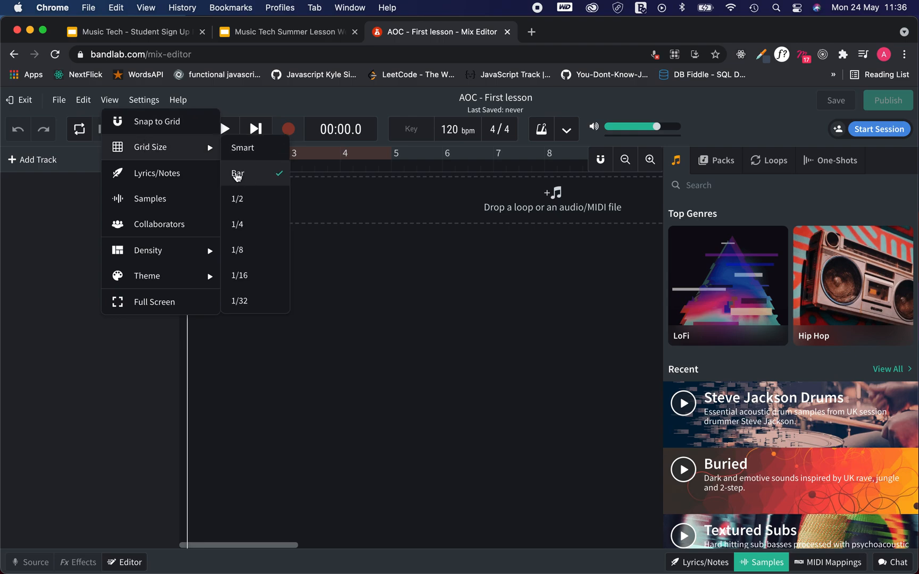
click(382, 318)
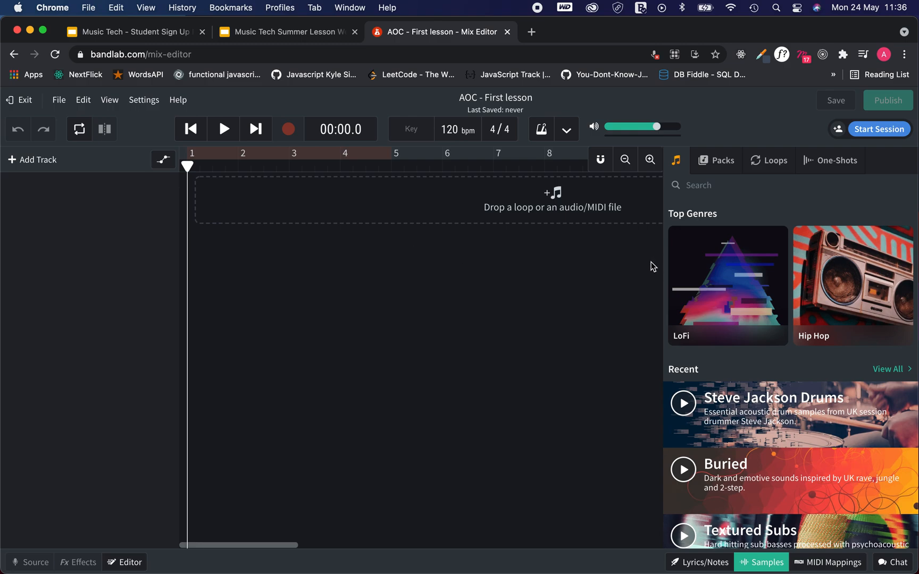
- Browse the Loops, One-Shots and Packs tabs, then search the packs for 'modern lofi'
click(720, 169)
click(766, 162)
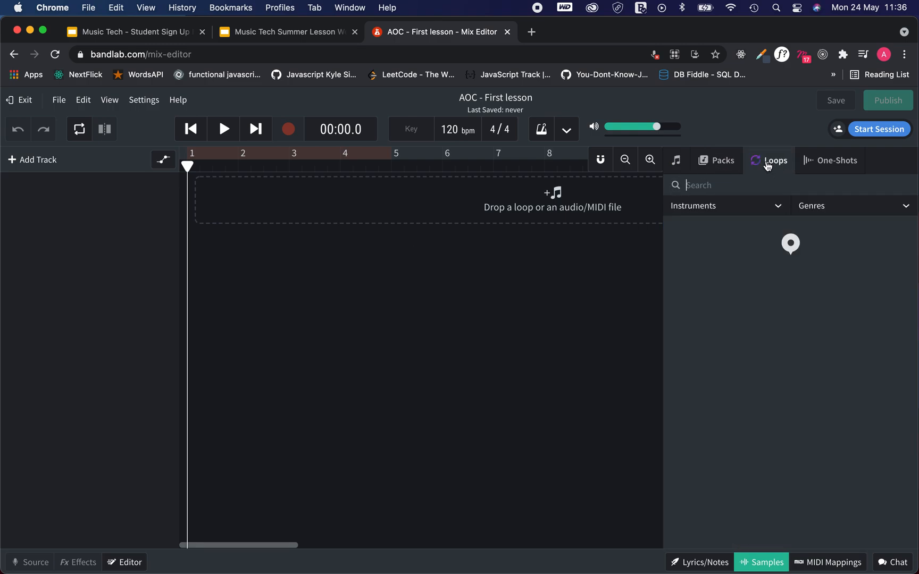
click(823, 166)
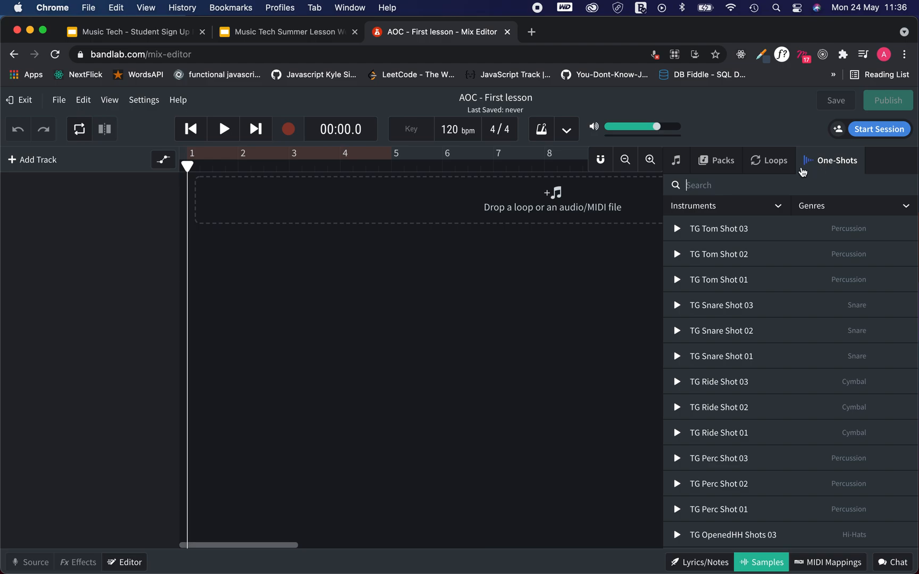
click(781, 172)
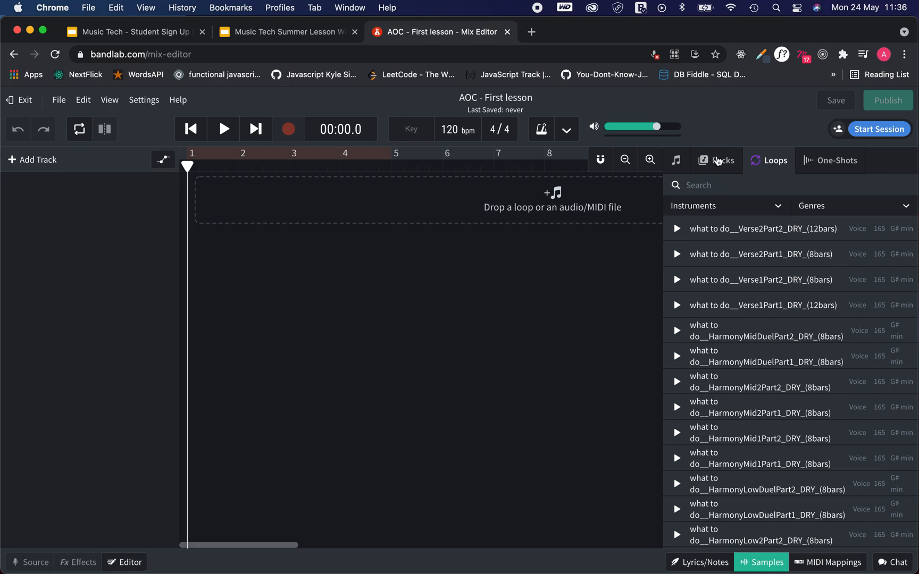
click(719, 162)
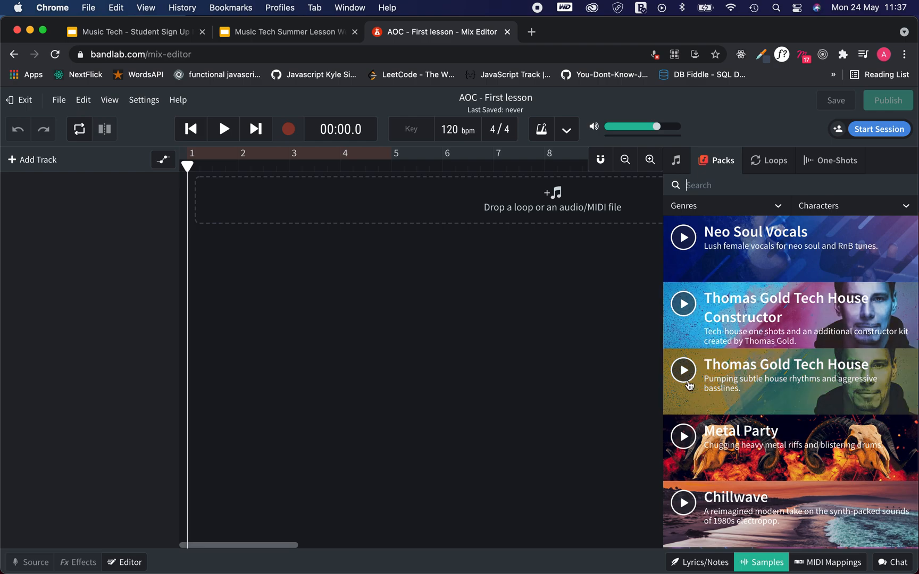
click(694, 183)
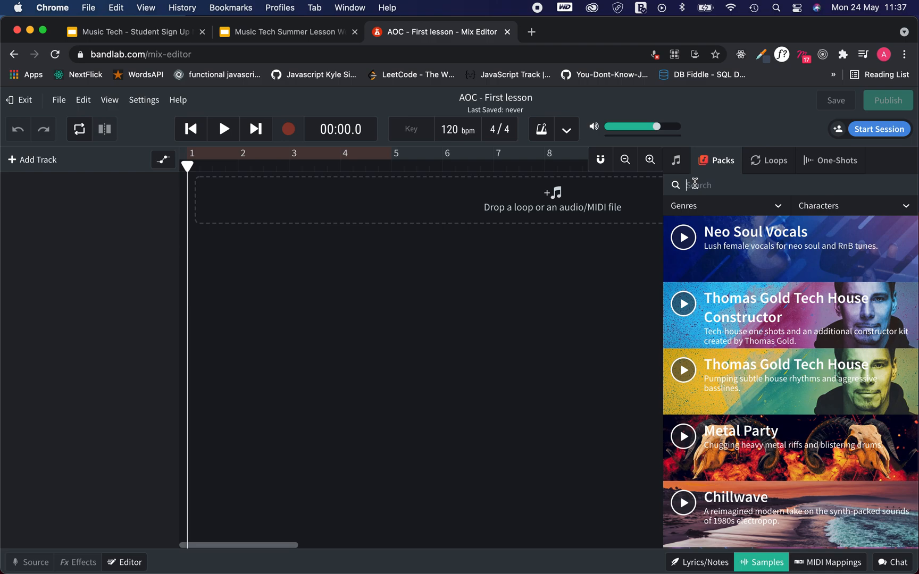
text(modern lofi)
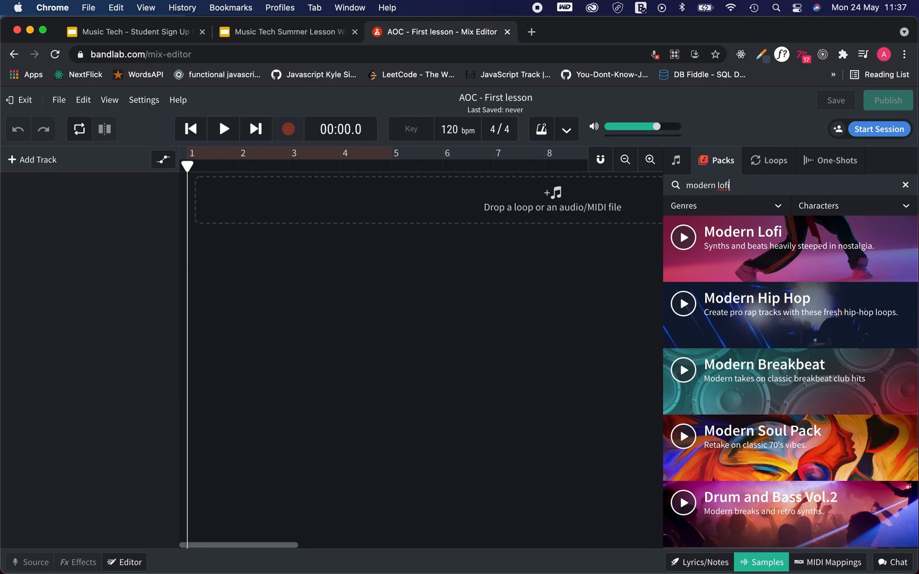
- Open the Modern Lofi pack and scroll through its 92 BPM synth, drum and bass loops
click(756, 244)
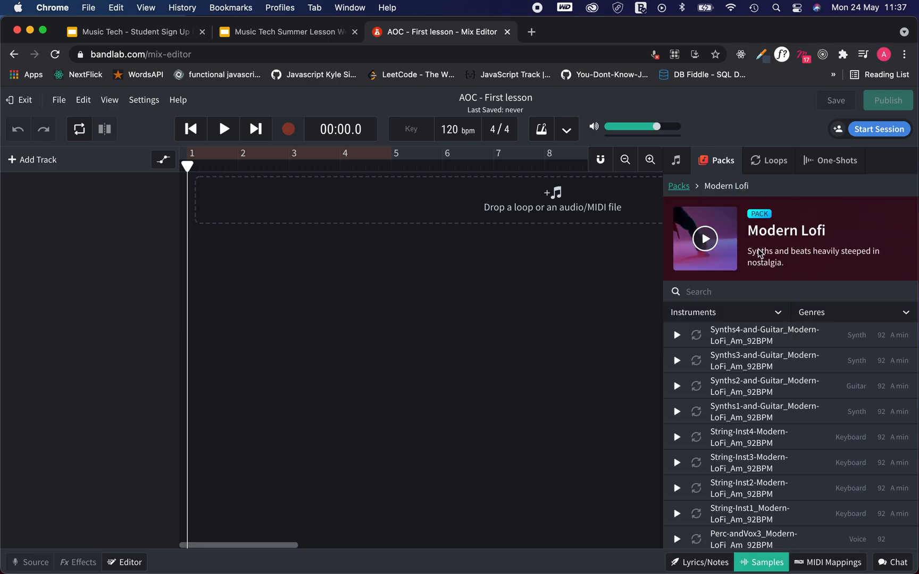
scroll(779, 343, down, 5)
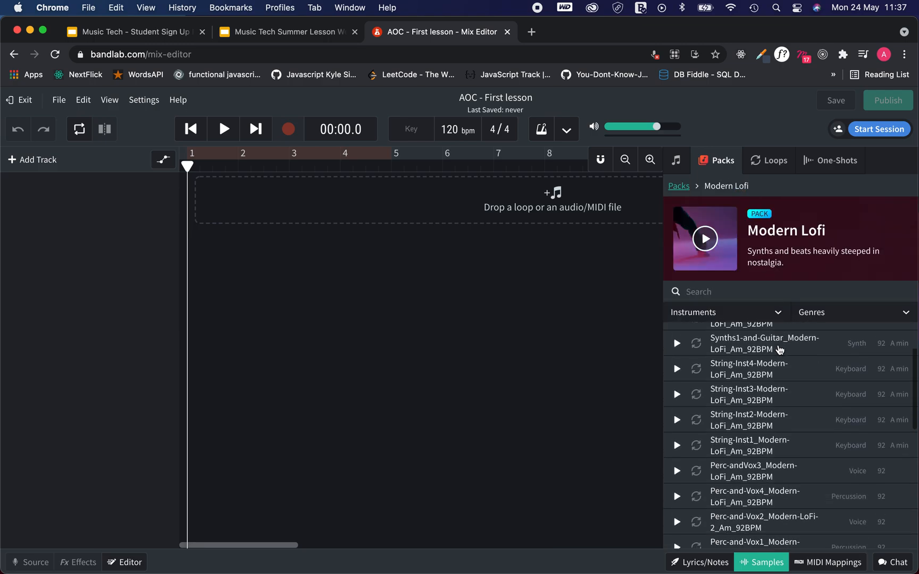
scroll(779, 350, down, 8)
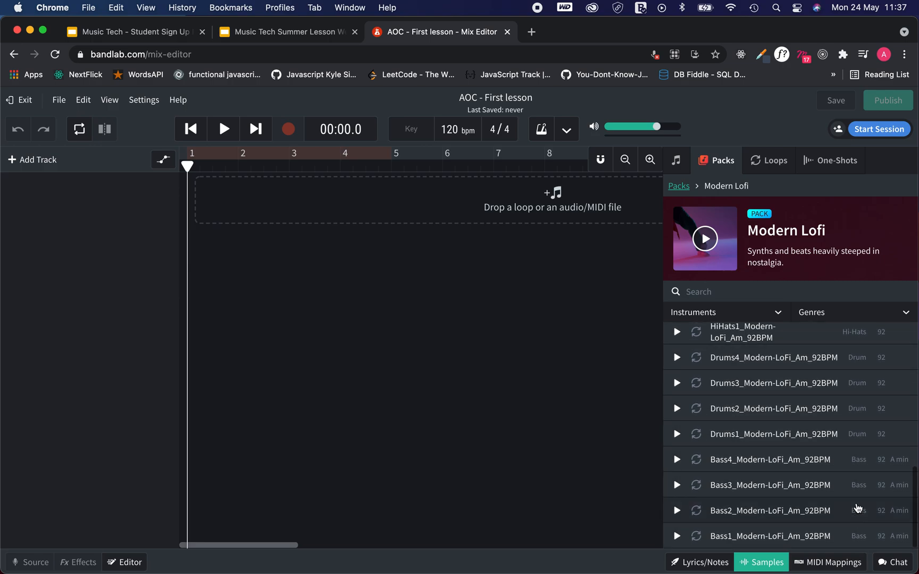
scroll(856, 444, up, 4)
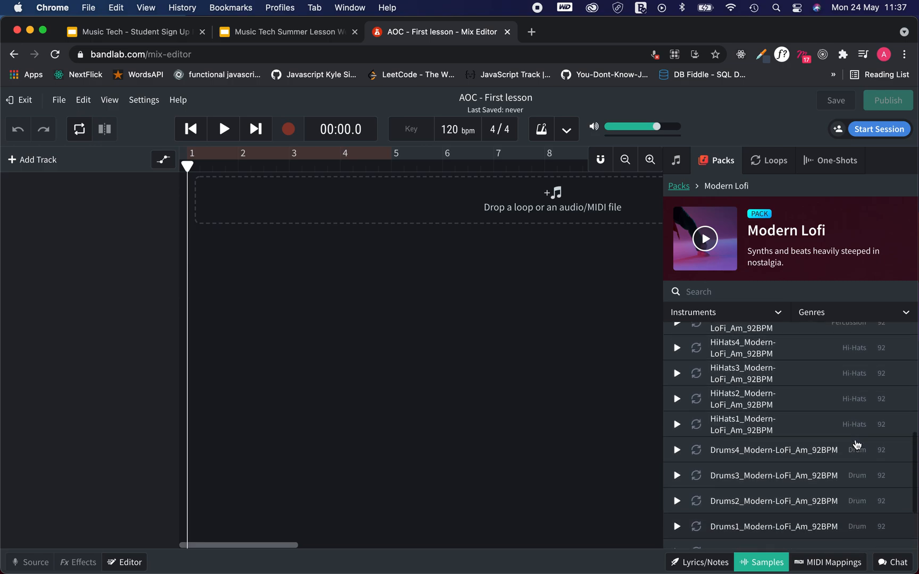
scroll(853, 381, up, 5)
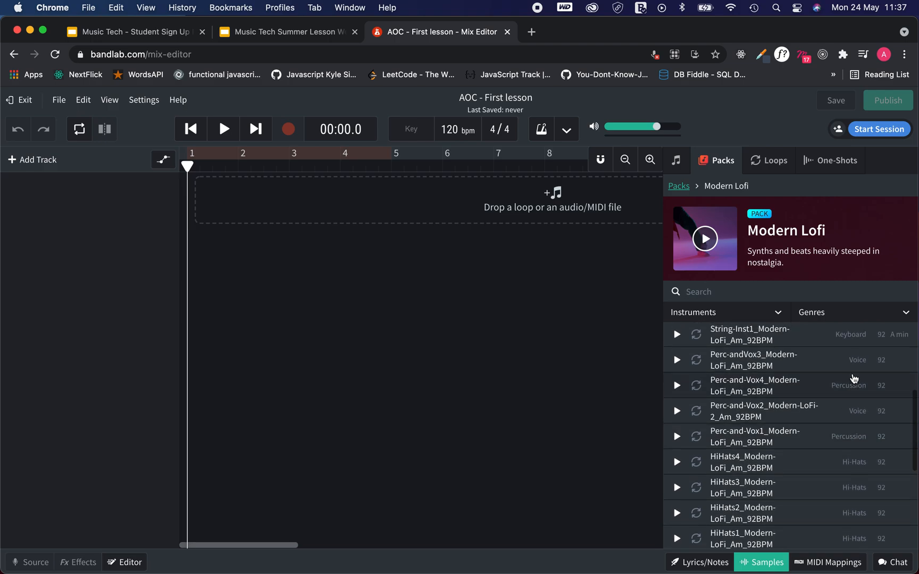
scroll(852, 378, up, 1)
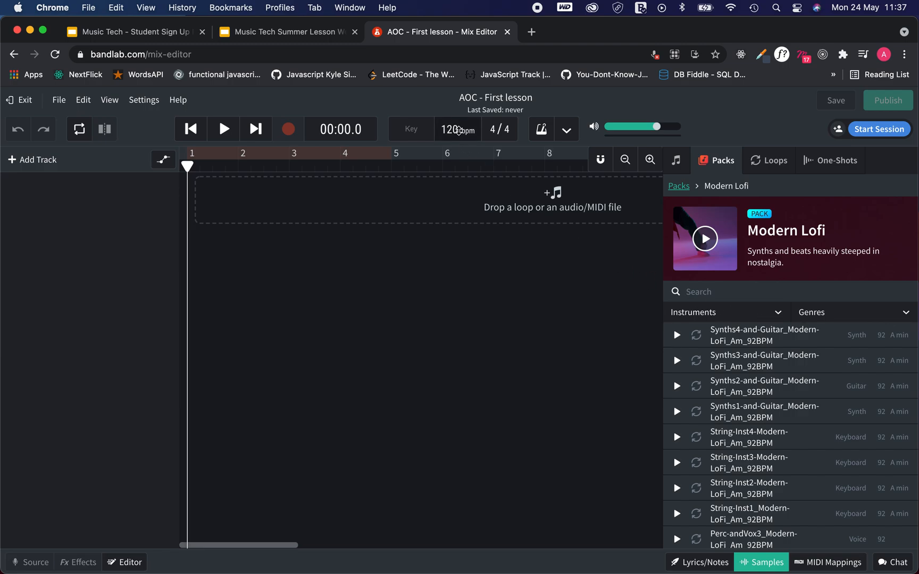
- Set the tempo to 92 bpm and filter the Modern Lofi loops by 'drums'
double_click(452, 130)
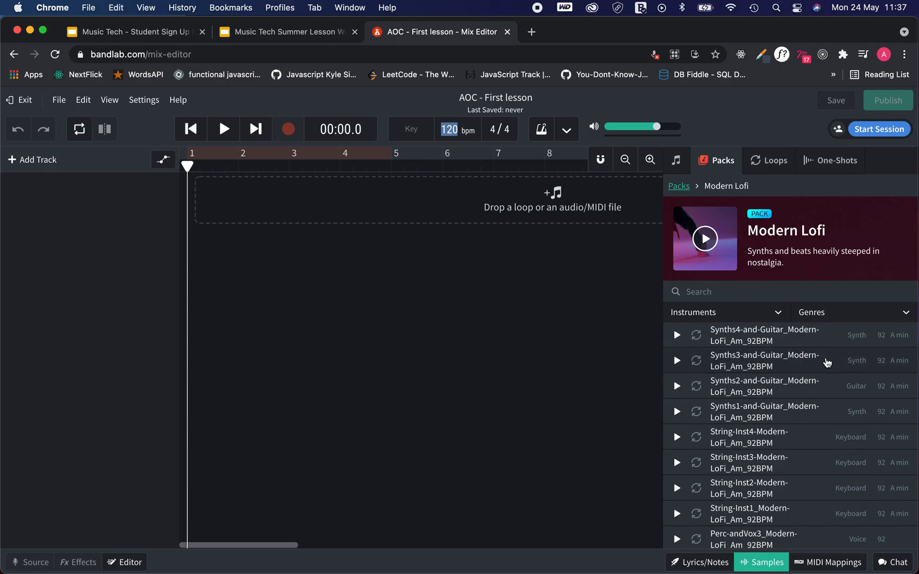
text(92)
key(Return)
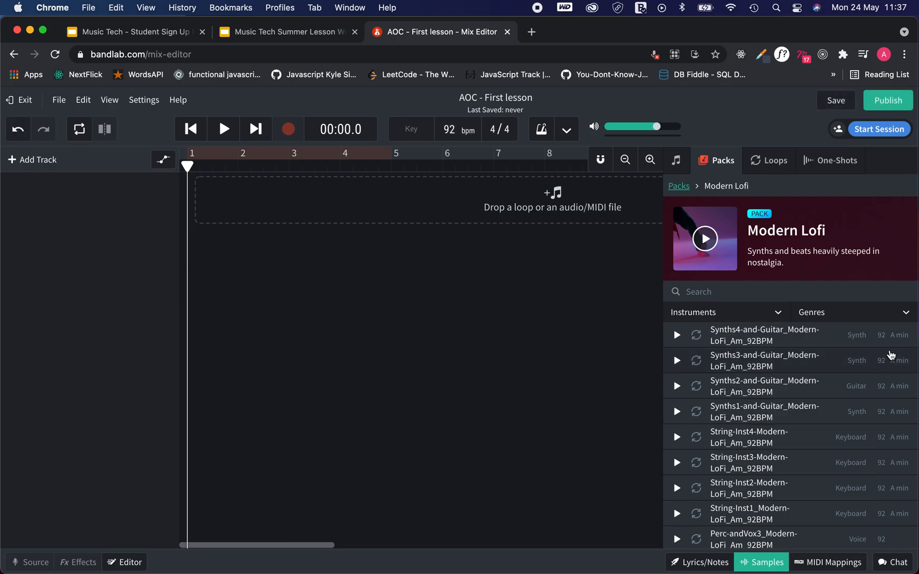
click(734, 292)
text(drums)
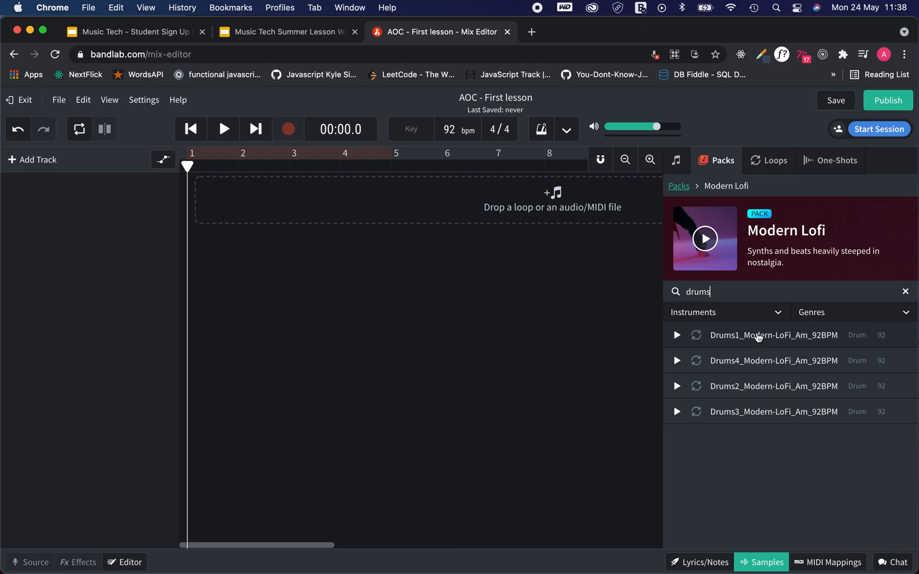
- Add the Drums1_Modern-LoFi_Am_92BPM loop at bar 1, preview it, and stretch the clip longer
drag(759, 337, 195, 192)
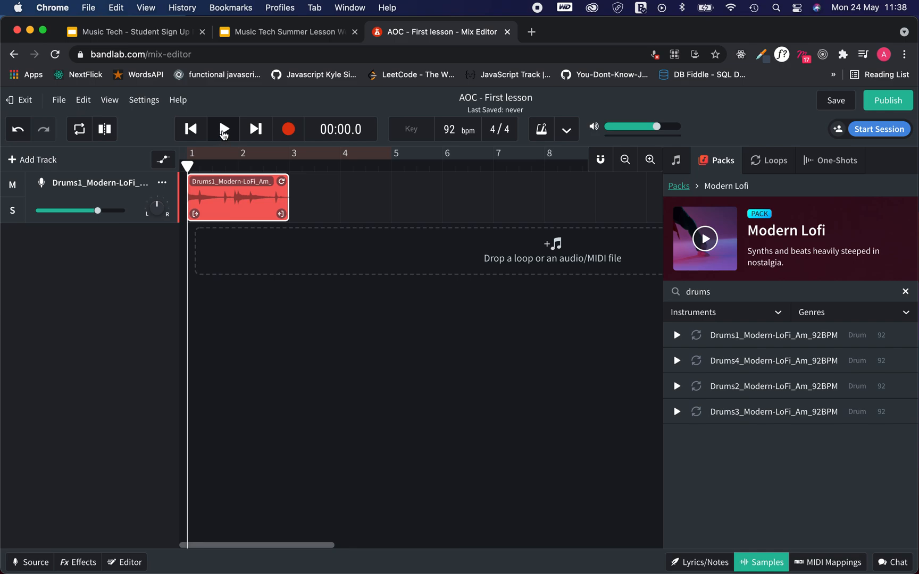
click(224, 131)
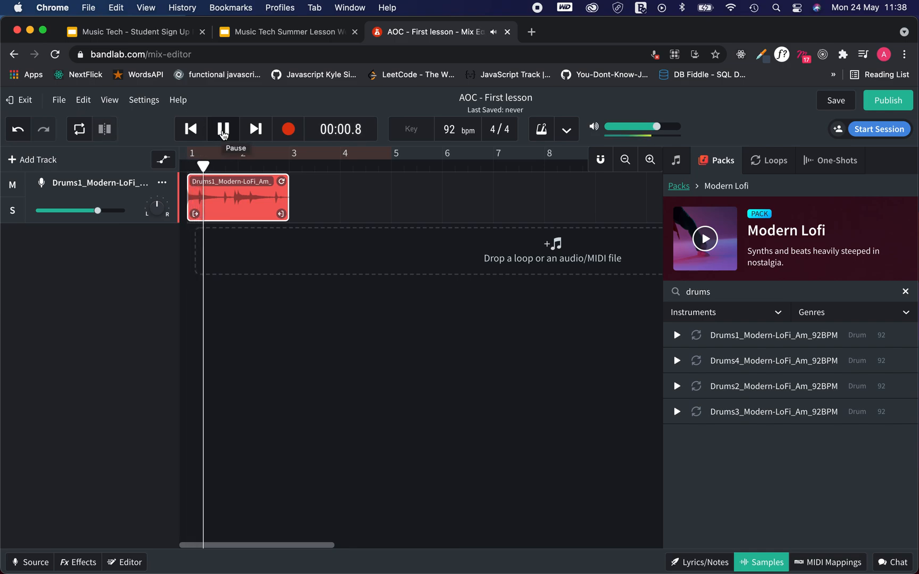
click(224, 131)
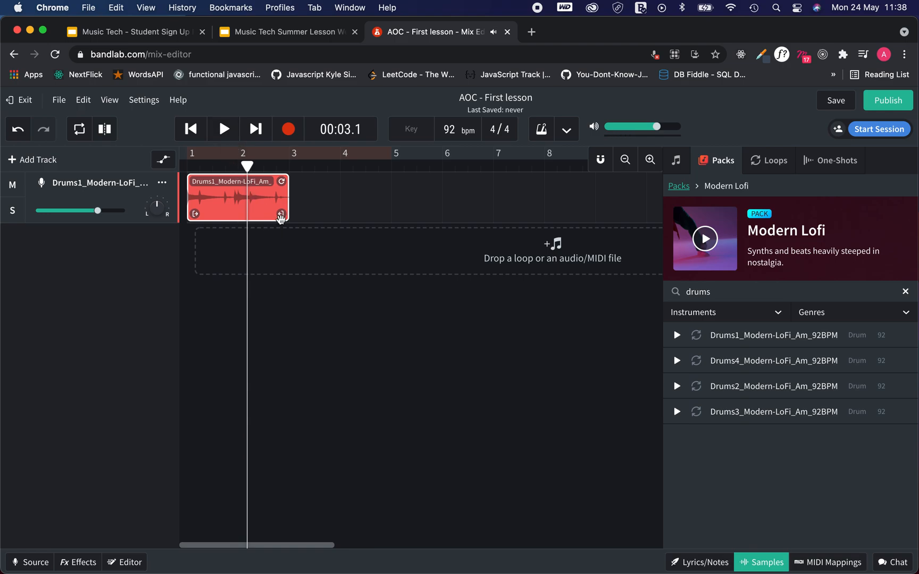
drag(282, 217, 373, 217)
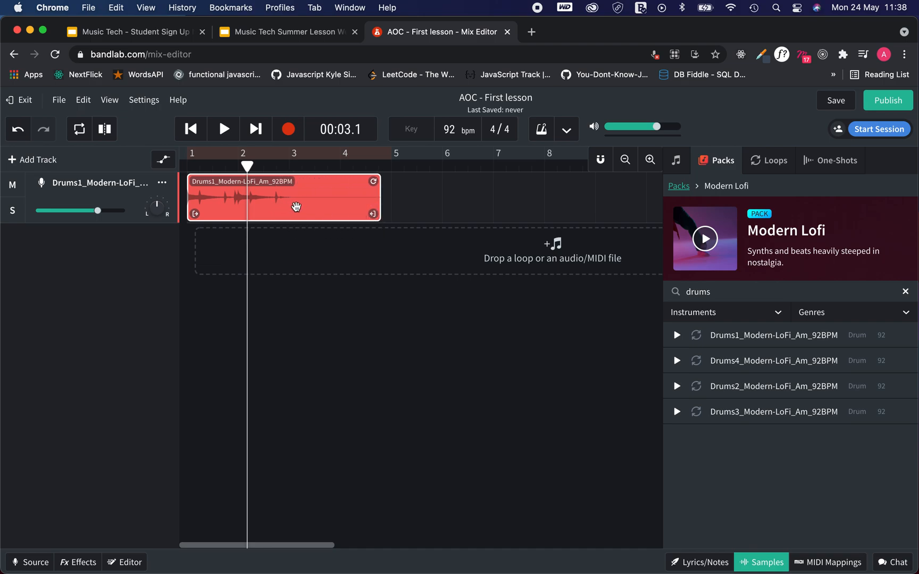
- Trim the drums clip to about two bars, loop it to nearly bar 8, and clear the 'drums' search
drag(372, 214, 285, 215)
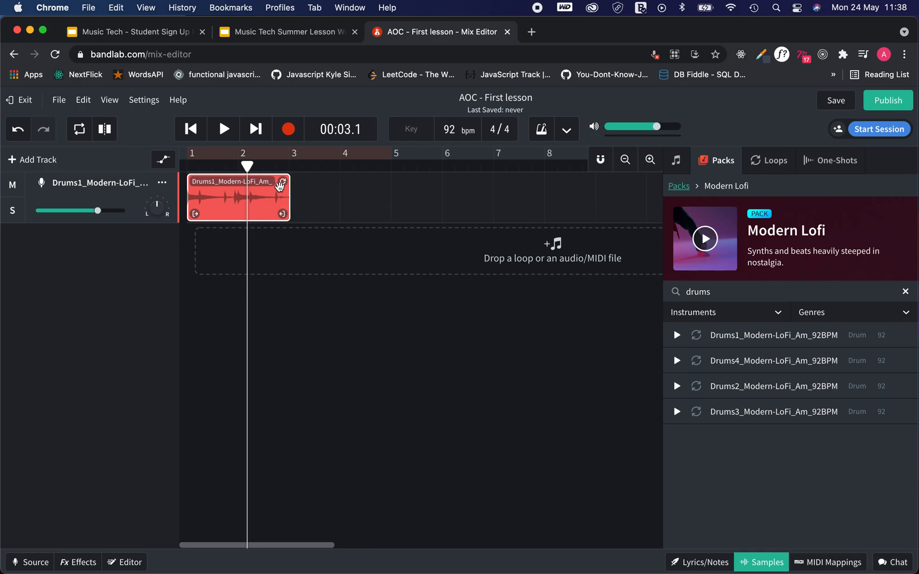
drag(283, 184, 535, 185)
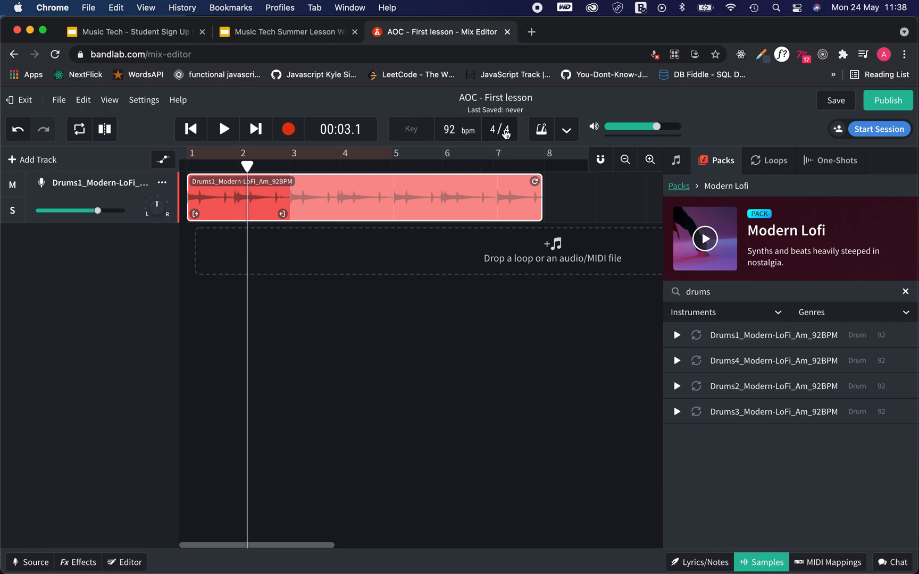
drag(247, 166, 186, 165)
click(735, 293)
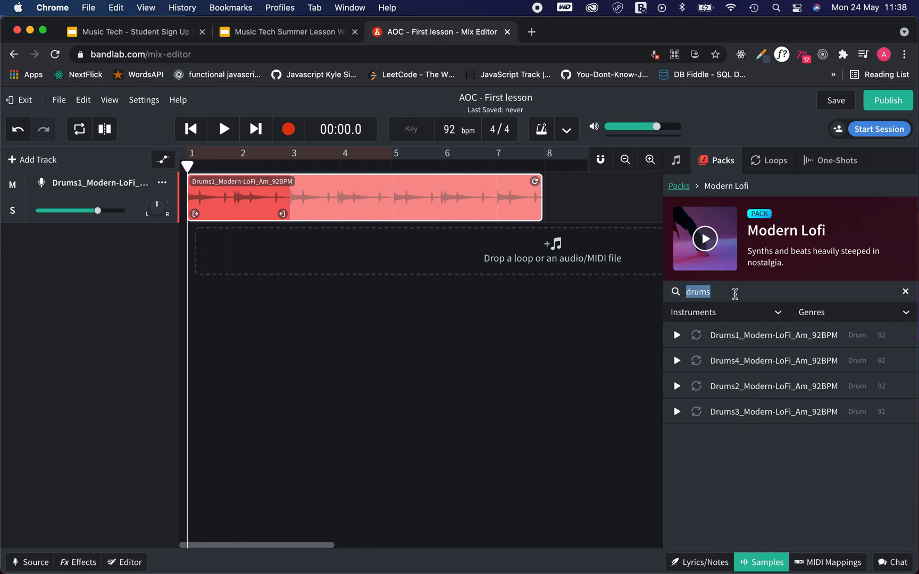
key(BackSpace)
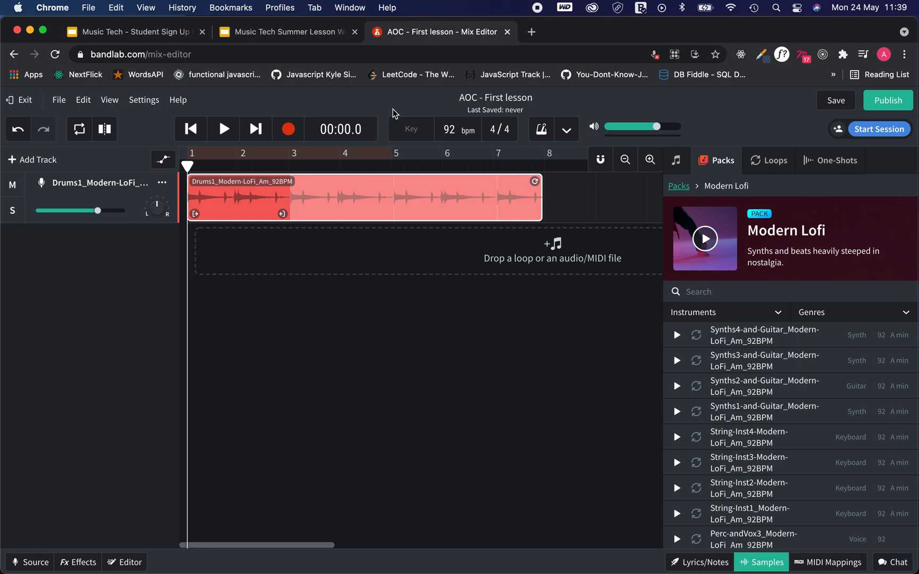
- Open the Key list, preview Synths4-and-Guitar, and drop it as a second track at bar 1
click(404, 133)
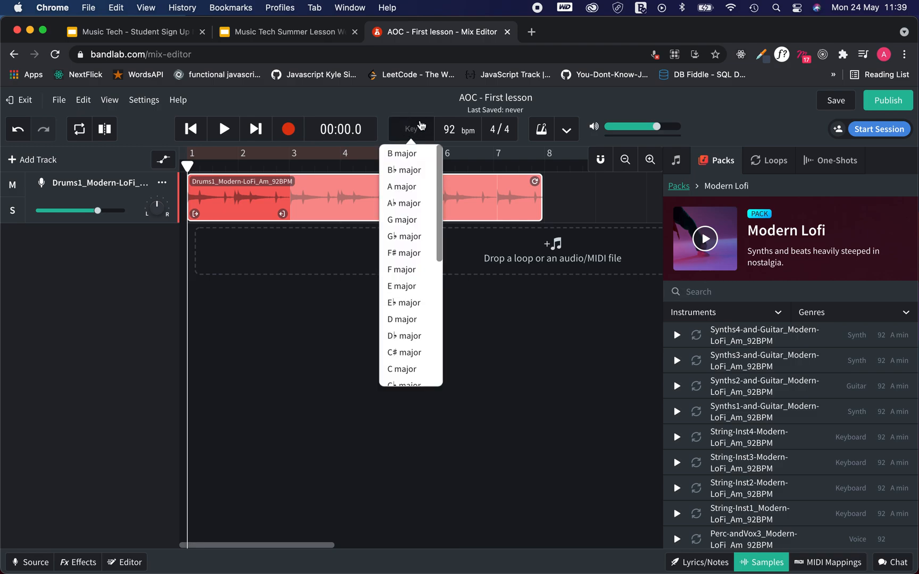
click(864, 335)
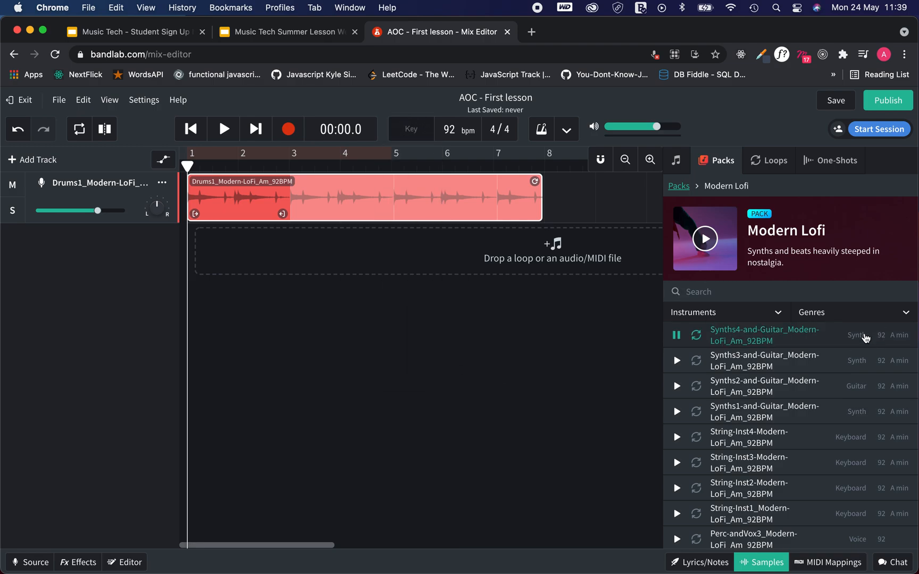
click(864, 334)
drag(862, 339, 199, 245)
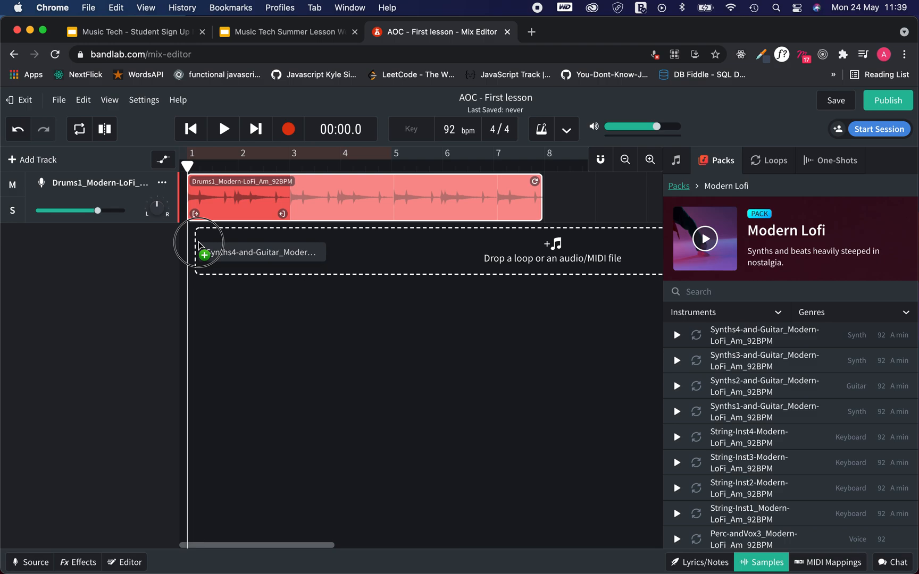
drag(198, 241, 199, 251)
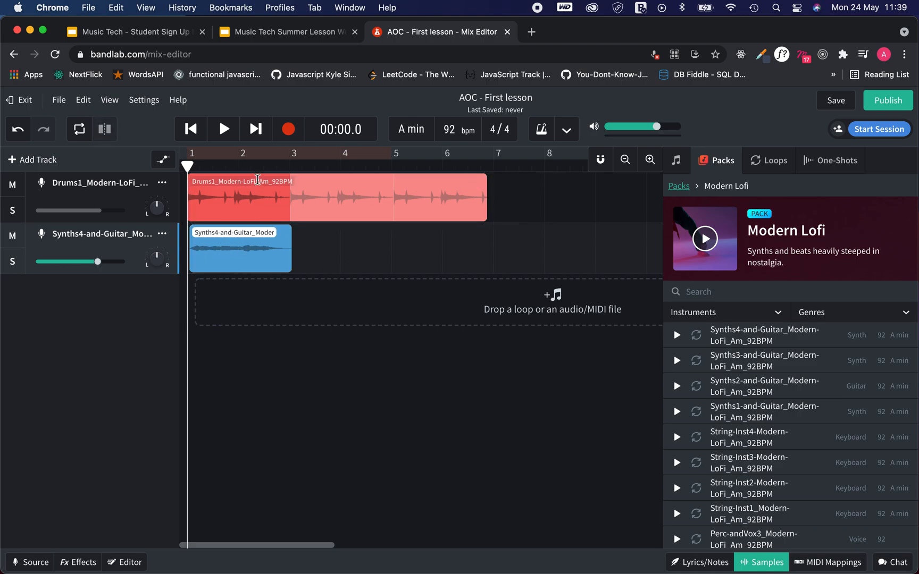
- Loop the Synths4 clip once more, lower its track volume, and play the two-track mix
click(266, 259)
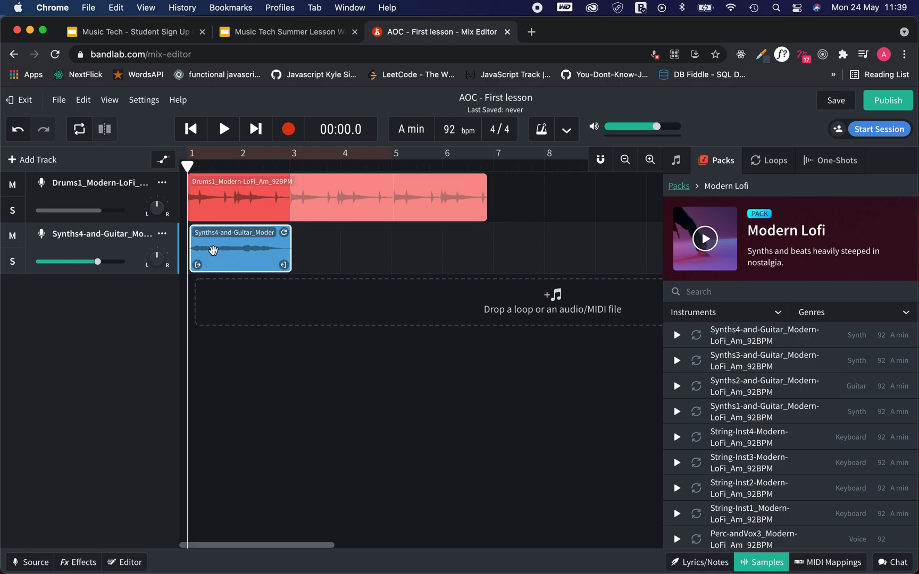
drag(286, 232, 339, 232)
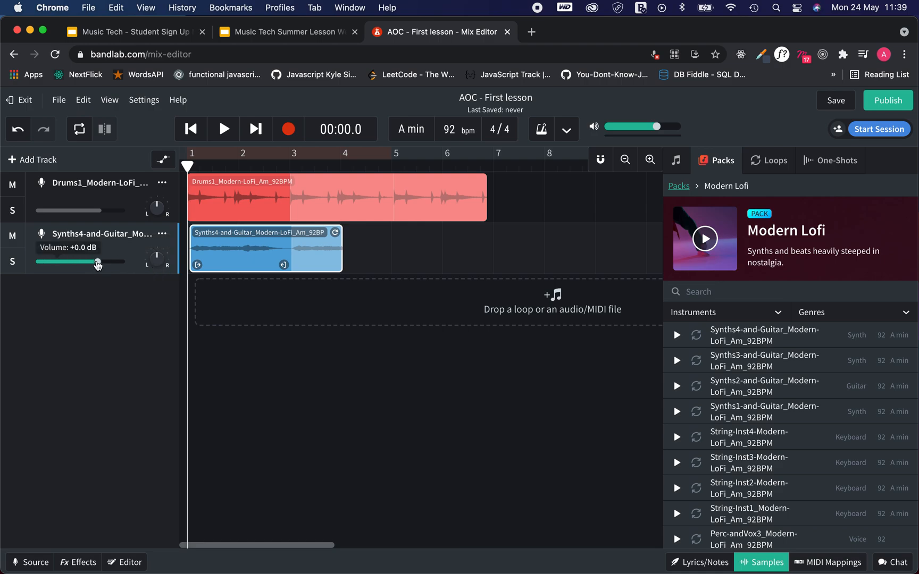
mouse_move(97, 265)
mouse_down()
mouse_move(68, 266)
mouse_move(93, 268)
mouse_up()
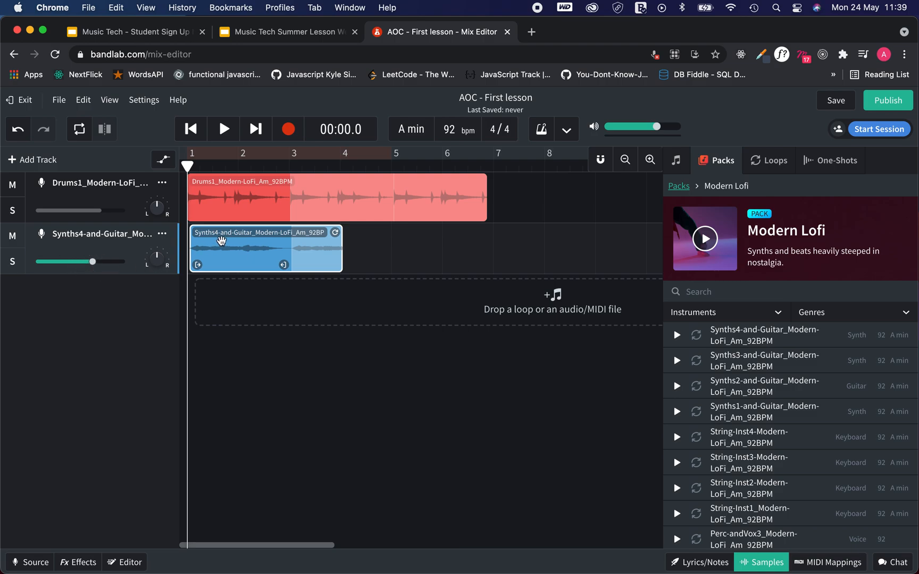
click(224, 136)
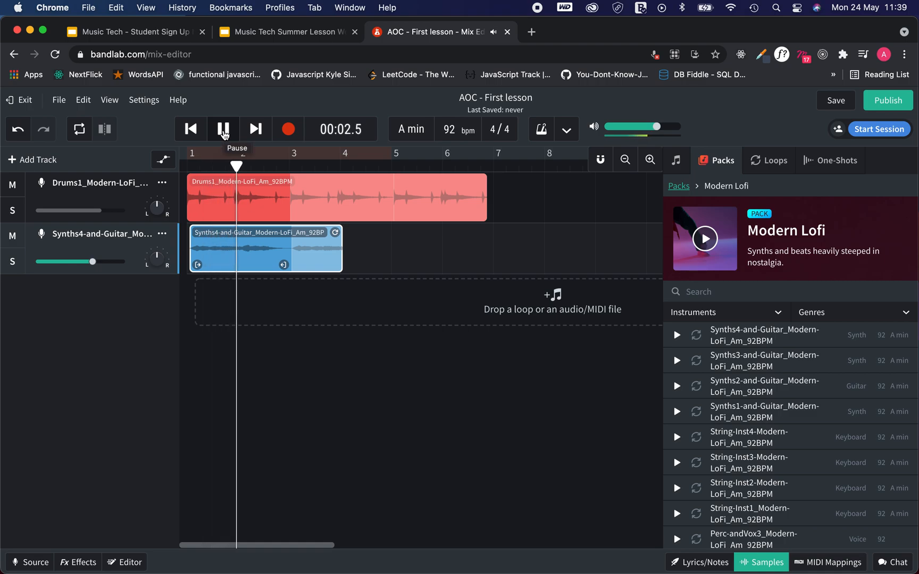
click(224, 133)
- Preview the Perc-and-Vox2 loop and add it as a third track near bar 2
scroll(732, 429, down, 5)
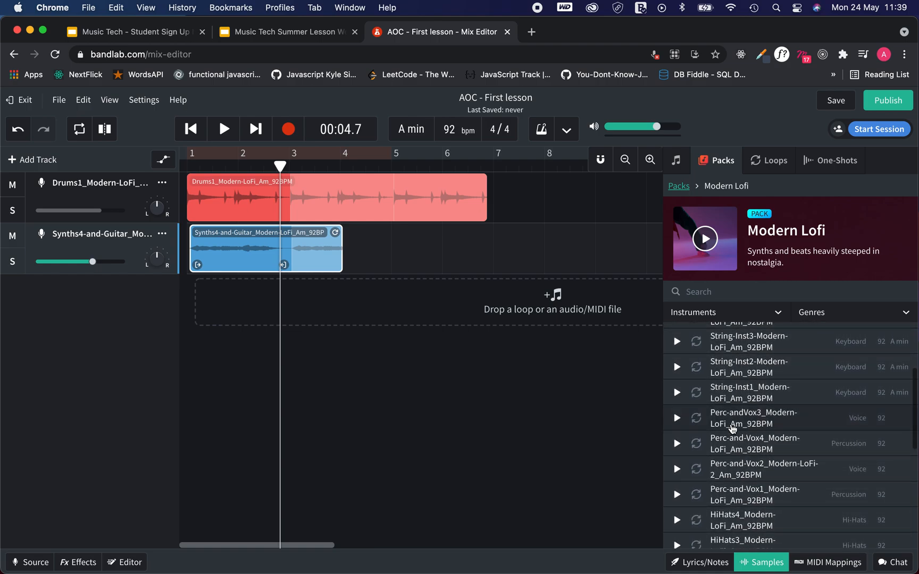
click(676, 469)
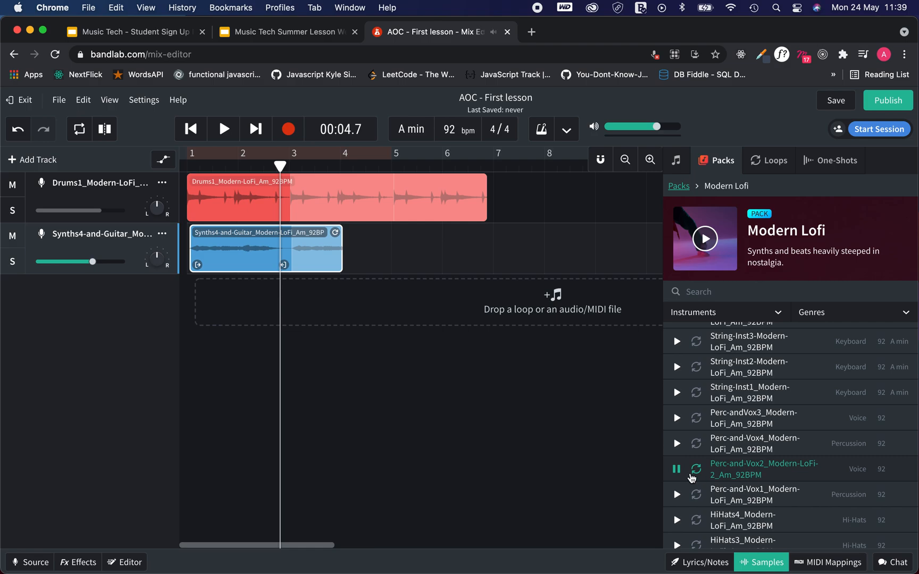
click(677, 470)
drag(794, 473, 258, 287)
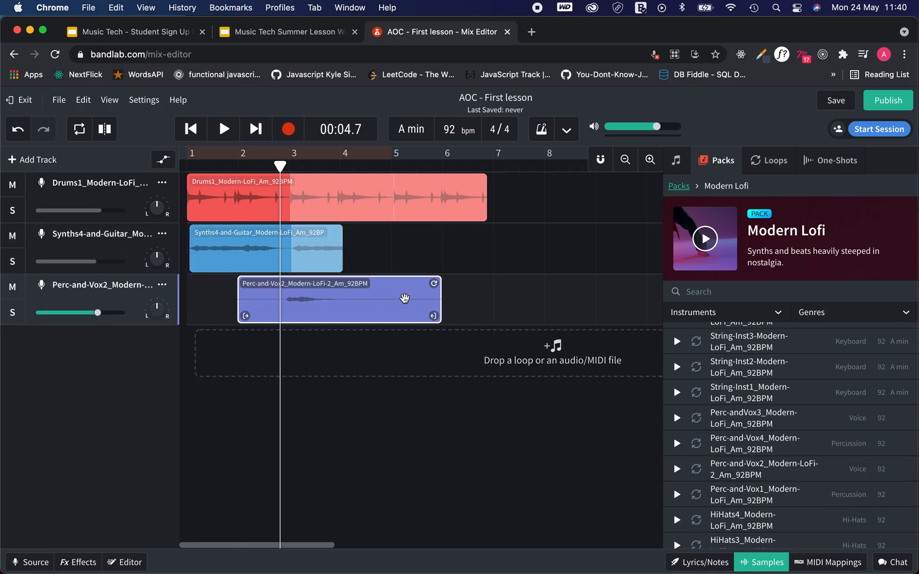
- Loop the Perc-and-Vox2 and drums clips out to about bar 8, then rewind the playhead
drag(430, 283, 534, 281)
click(452, 169)
drag(481, 181, 536, 181)
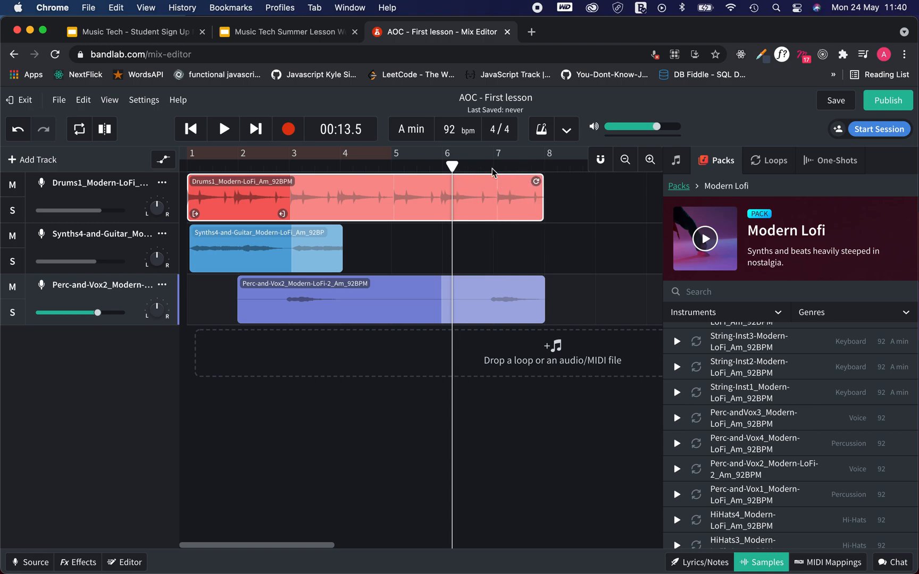
drag(453, 167, 137, 170)
- Play the three-track arrangement from the start, then save 'AOC - First lesson'
click(222, 129)
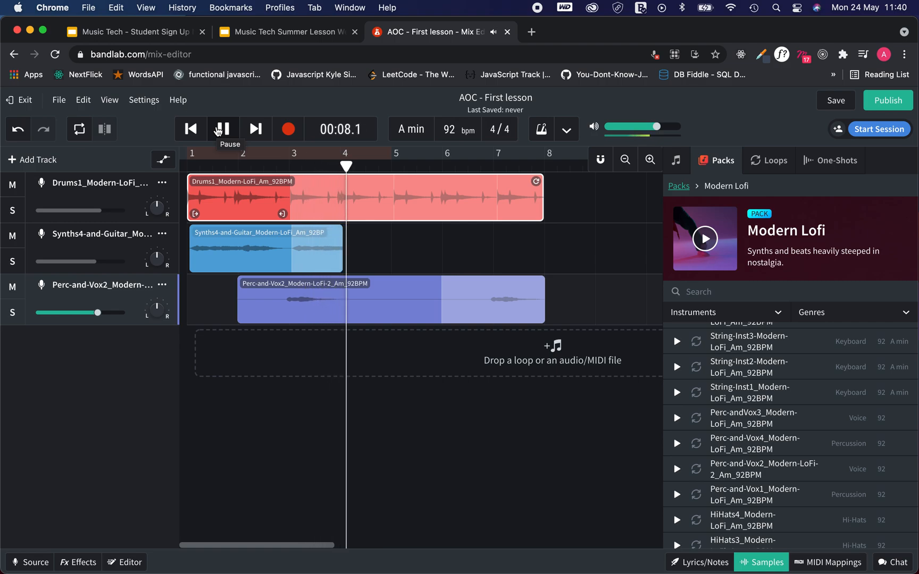
click(219, 129)
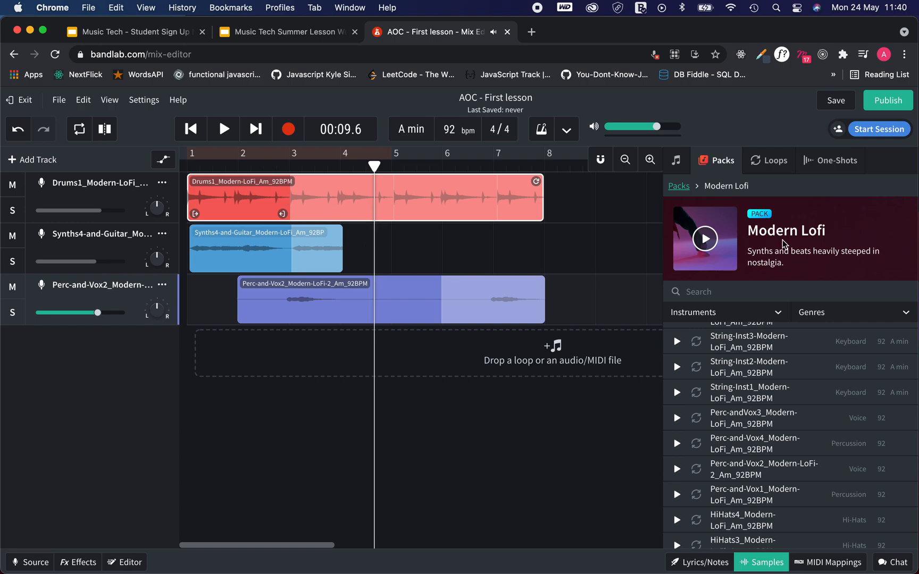
click(831, 101)
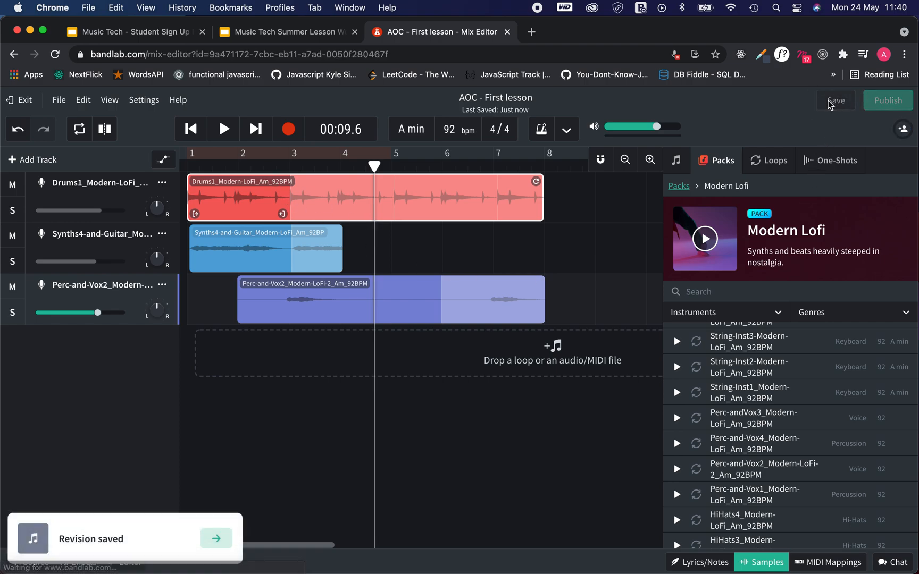